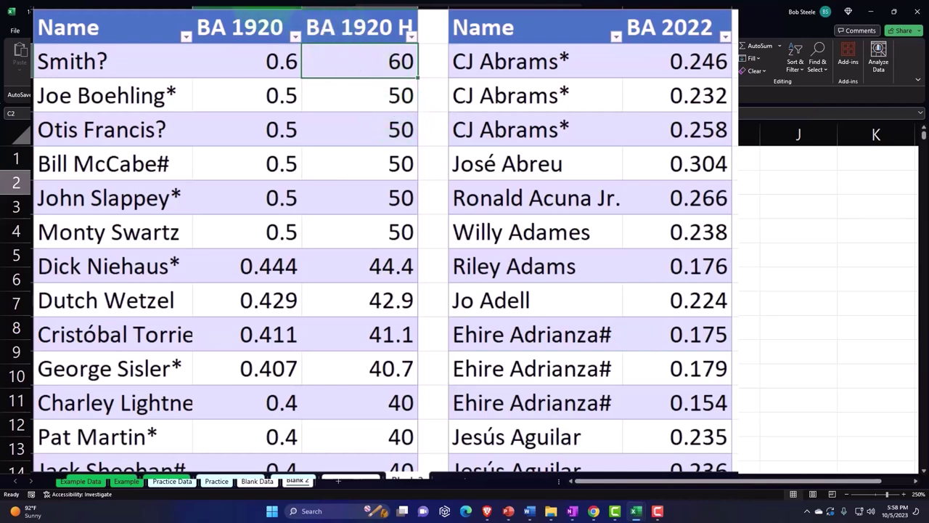
# Format all cells on the sheet as Currency with 2 decimals, no symbol, and negative numbers in red parentheses.
pyautogui.moveTo(246, 11); pyautogui.dragTo(328, 10)
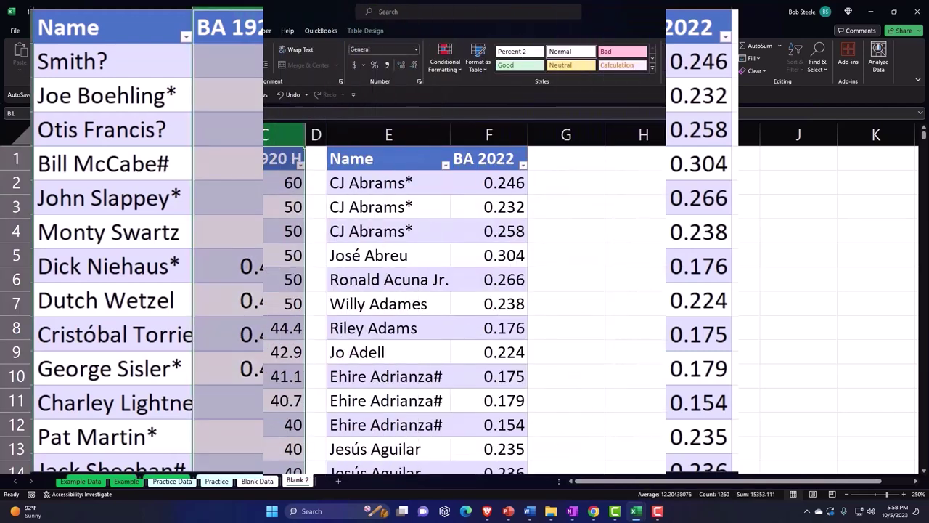
pyautogui.click(21, 136)
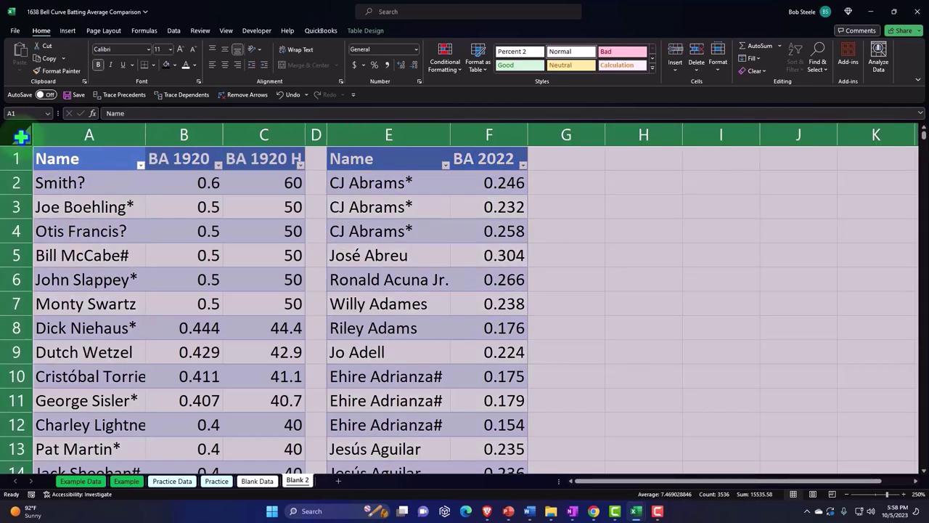
pyautogui.rightClick(244, 262)
pyautogui.click(278, 392)
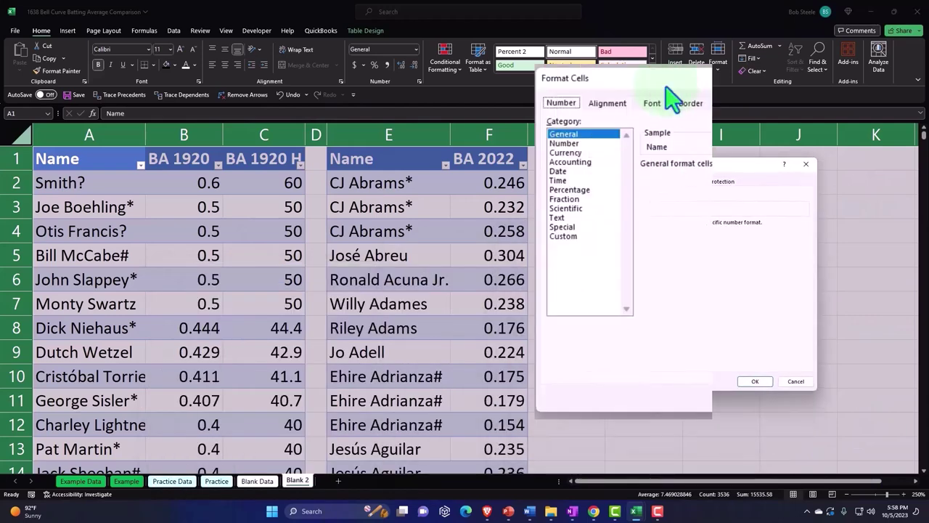
pyautogui.click(577, 154)
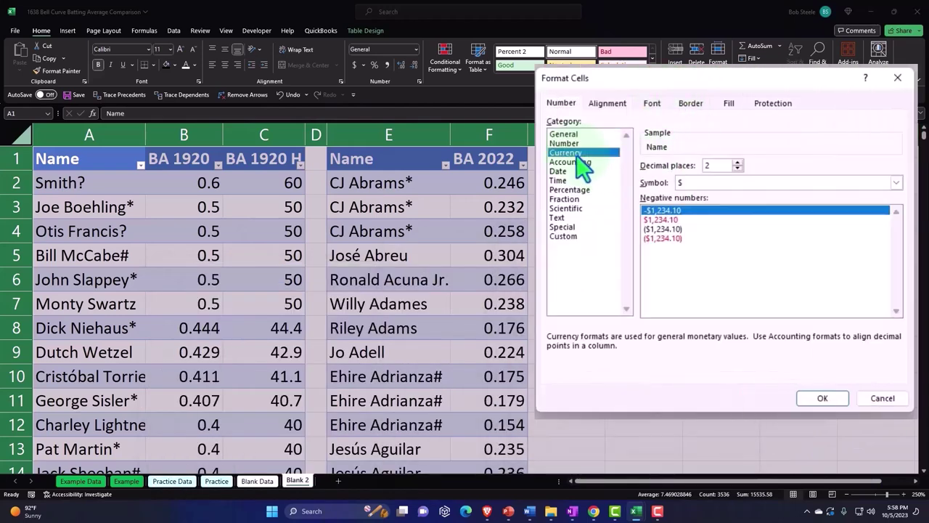
pyautogui.click(671, 238)
pyautogui.click(715, 184)
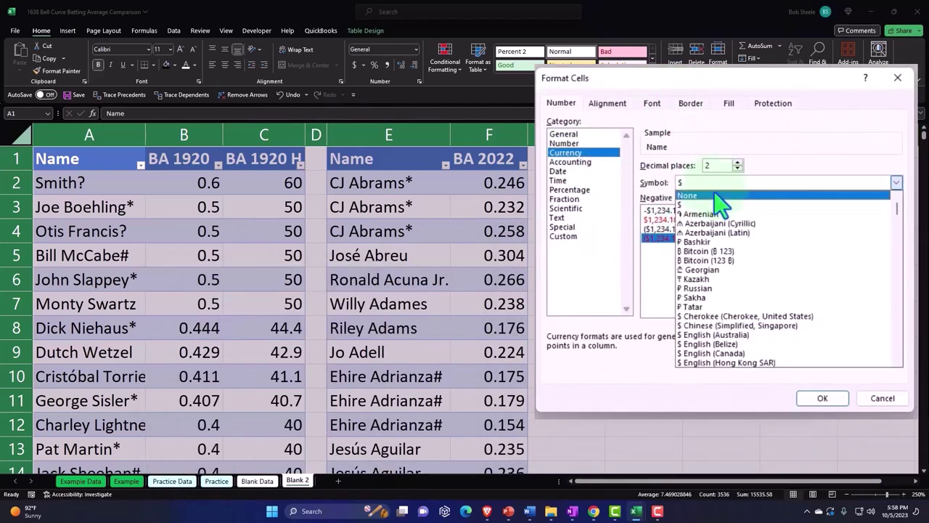
pyautogui.click(719, 195)
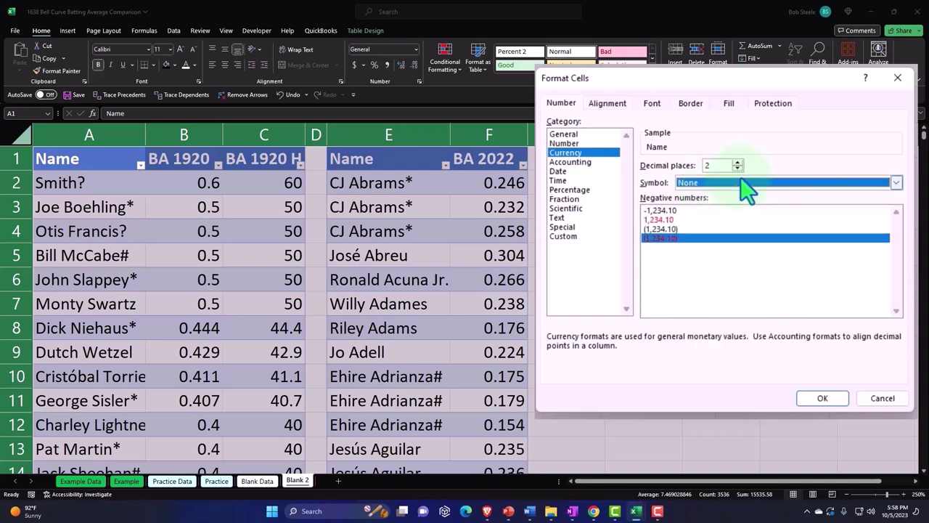
pyautogui.click(822, 398)
pyautogui.click(240, 247)
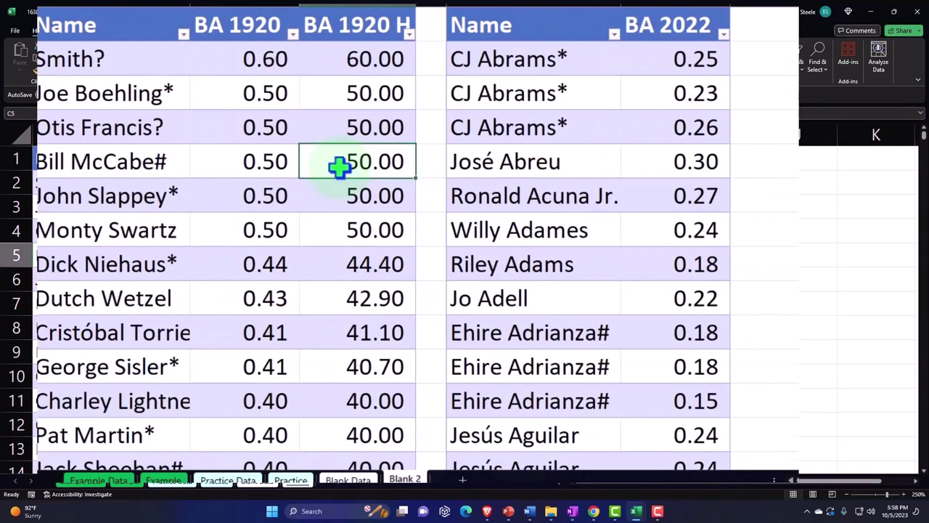
# Add a column to the 2022 table with the header "BA 2022 H" in cell G1.
pyautogui.click(762, 27)
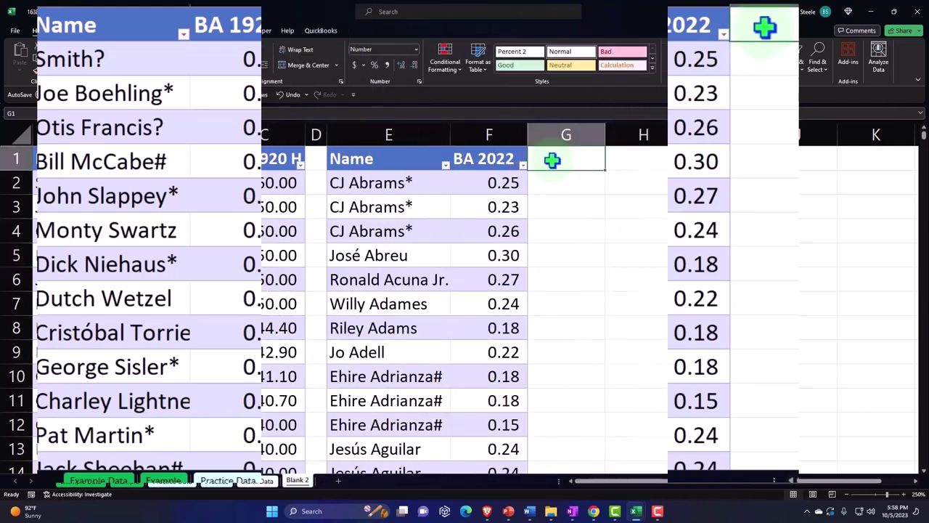
pyautogui.write('BA')
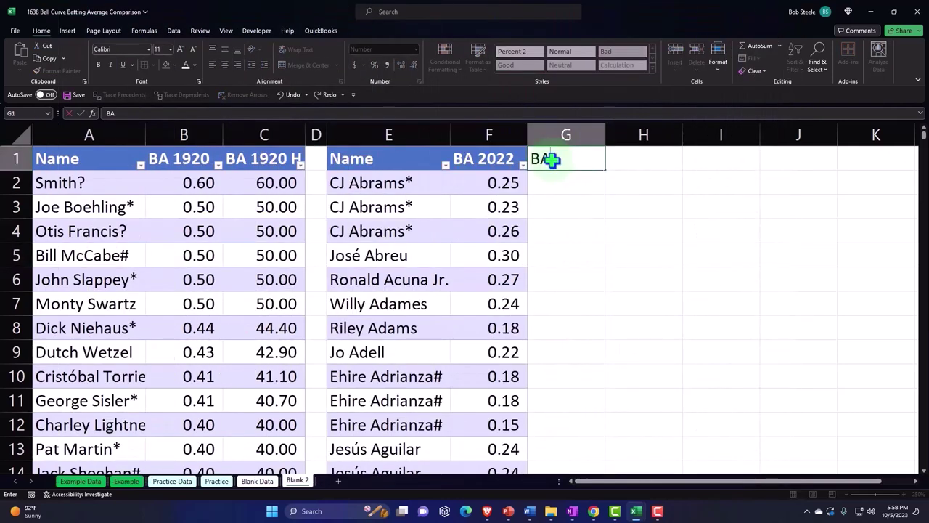
pyautogui.write(' 2022')
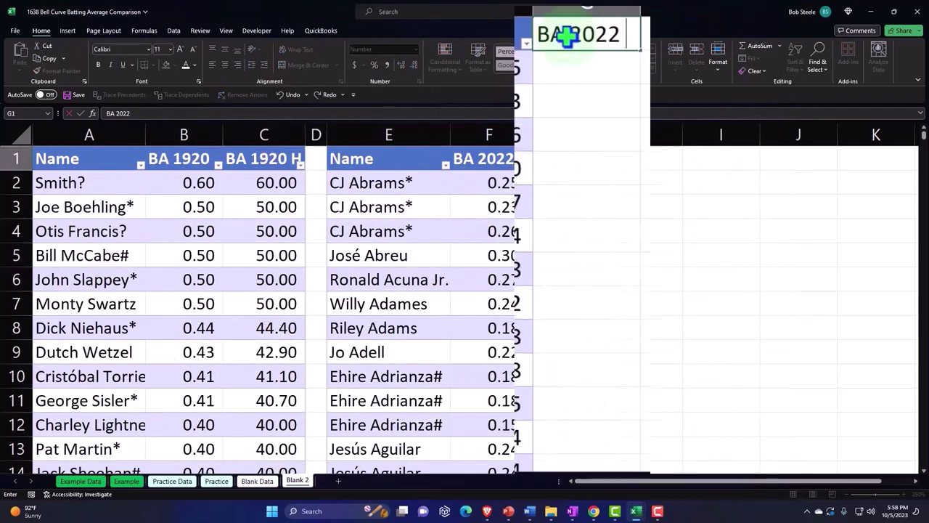
pyautogui.write(' H')
pyautogui.press('Return')
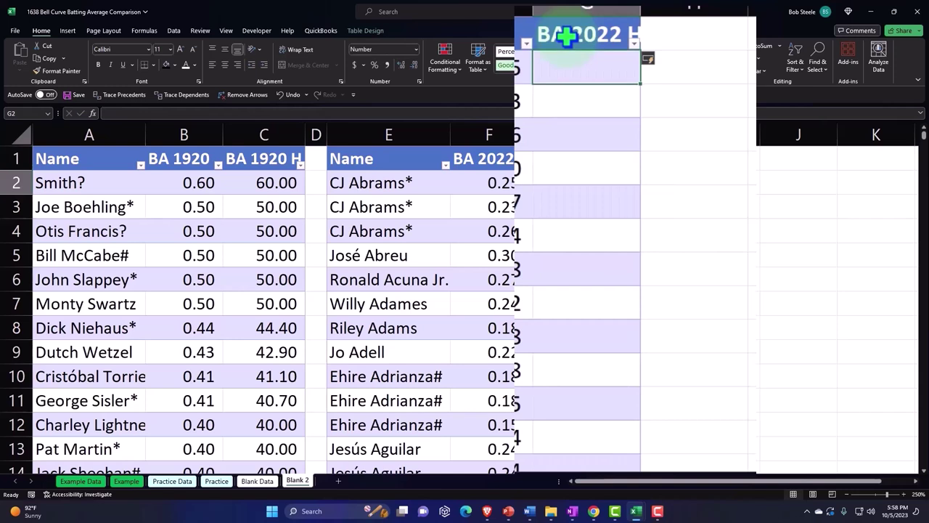
# Fill the BA 2022 H column with the formula =[@[BA 2022]]*100, starting in G2.
pyautogui.write('=')
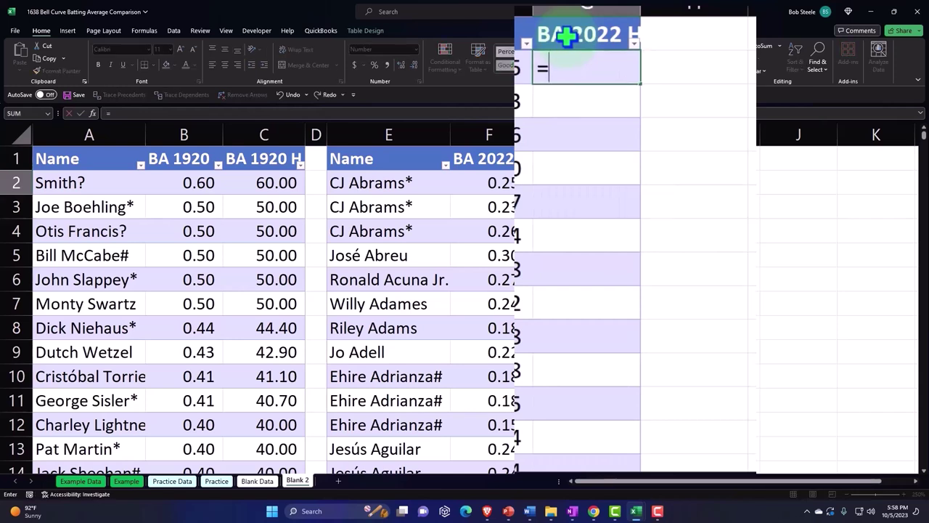
pyautogui.press('Left')
pyautogui.write('*')
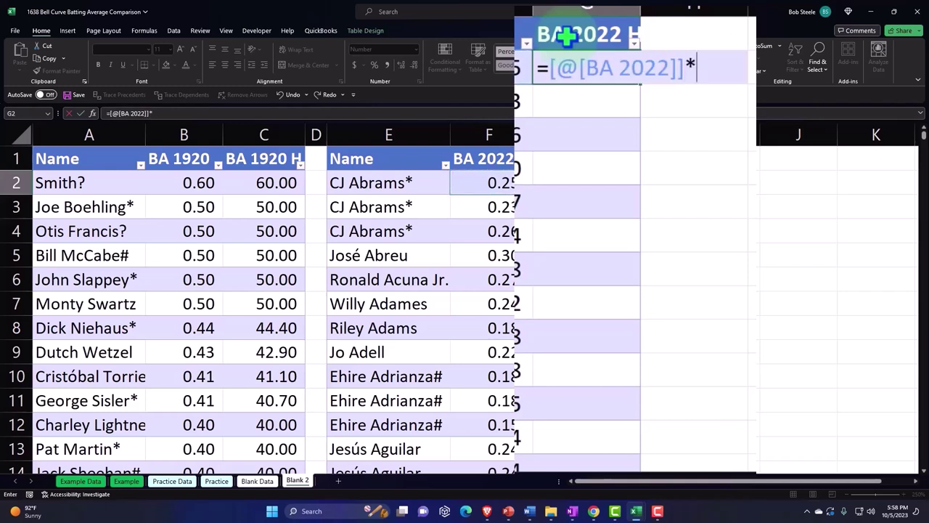
pyautogui.write('100')
pyautogui.press('Return')
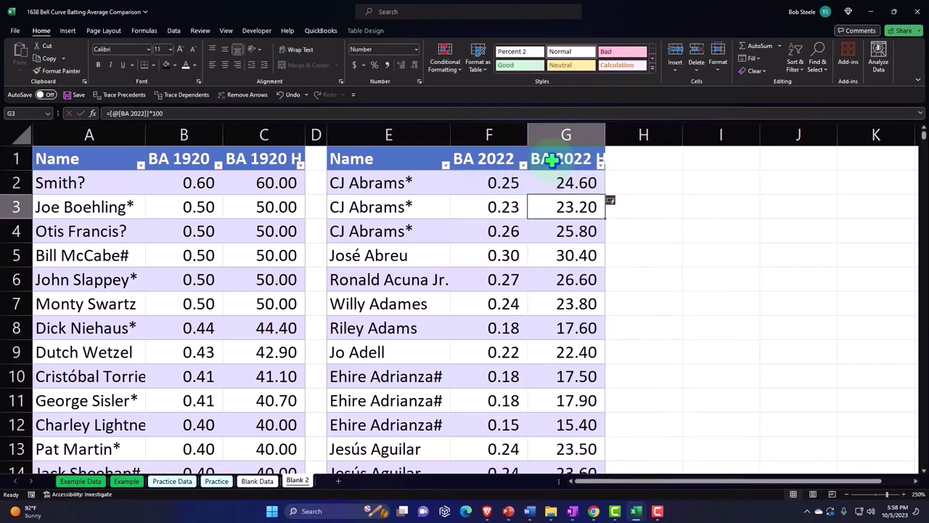
pyautogui.click(564, 183)
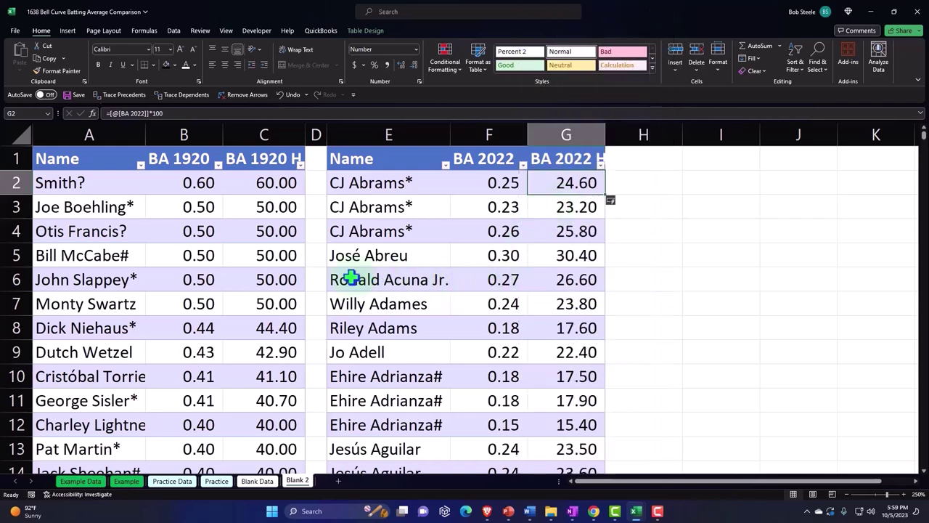
pyautogui.click(312, 232)
pyautogui.hotkey('ctrl', 'shift', 'Down')
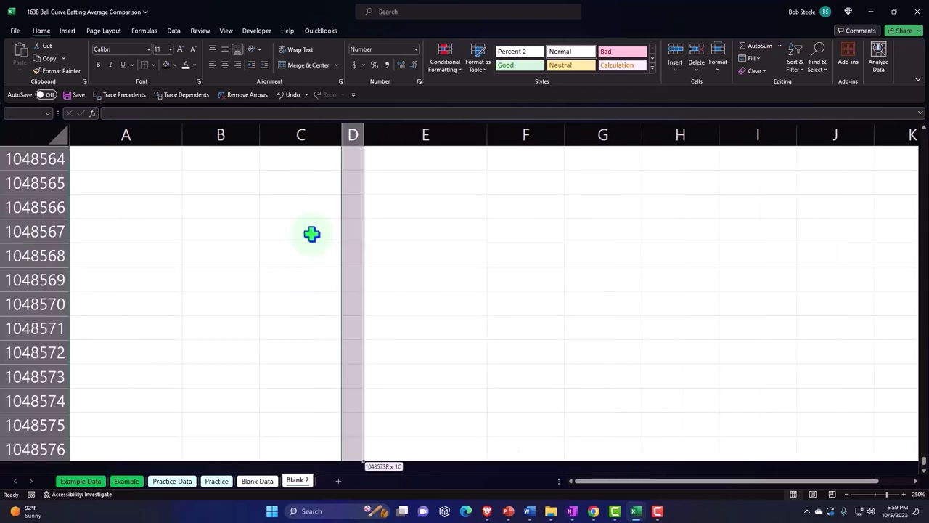
pyautogui.scroll(5, 312, 234)
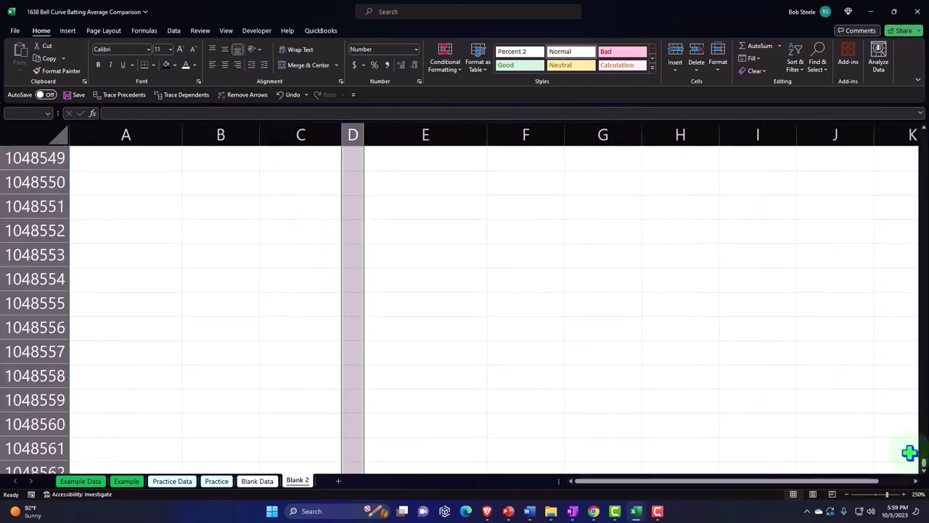
pyautogui.moveTo(922, 462); pyautogui.dragTo(922, 100)
pyautogui.click(747, 172)
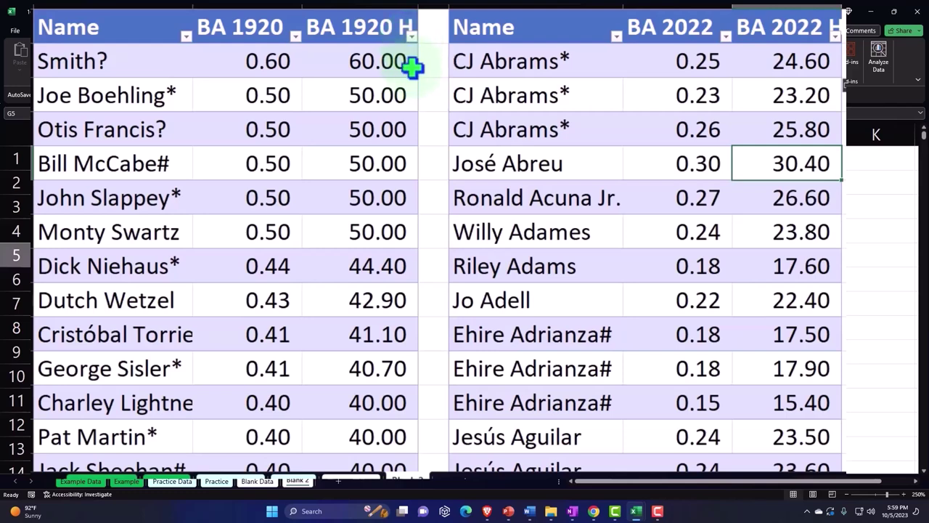
# Insert a histogram of the entire BA 1920 H column, including its header.
pyautogui.click(372, 27)
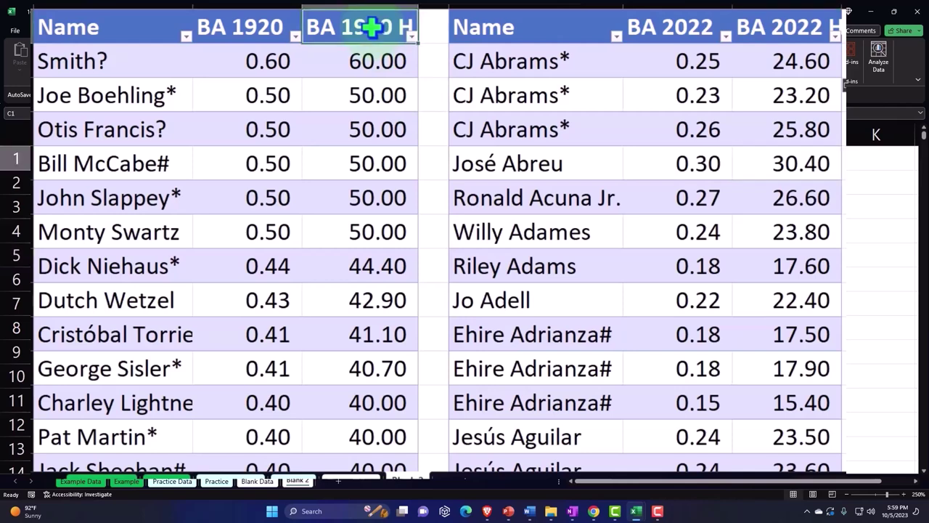
pyautogui.hotkey('ctrl', 'shift', 'Down')
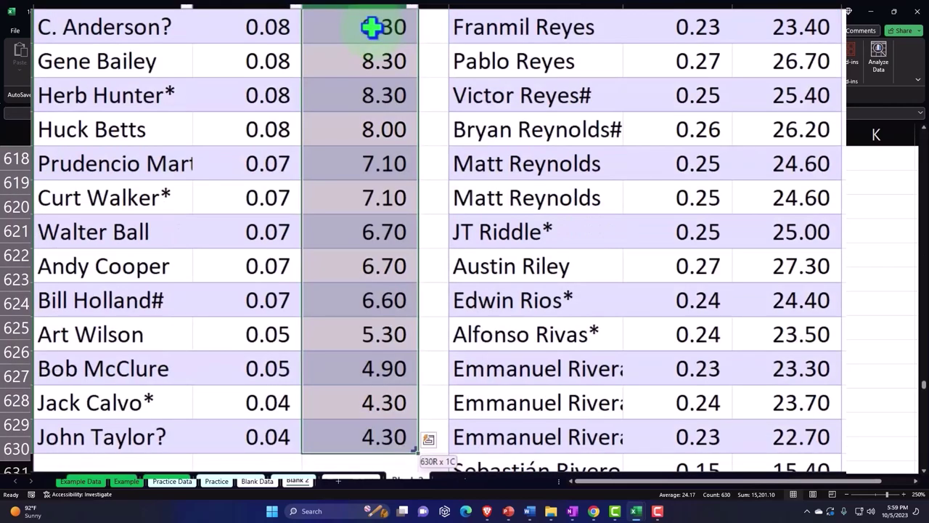
pyautogui.scroll(-3, 545, 231)
pyautogui.scroll(-17, 544, 232)
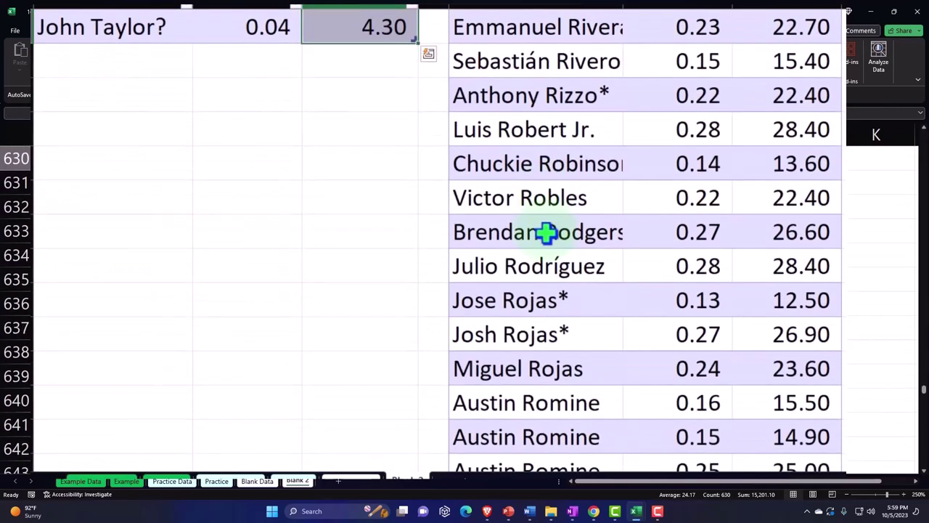
pyautogui.scroll(-20, 546, 231)
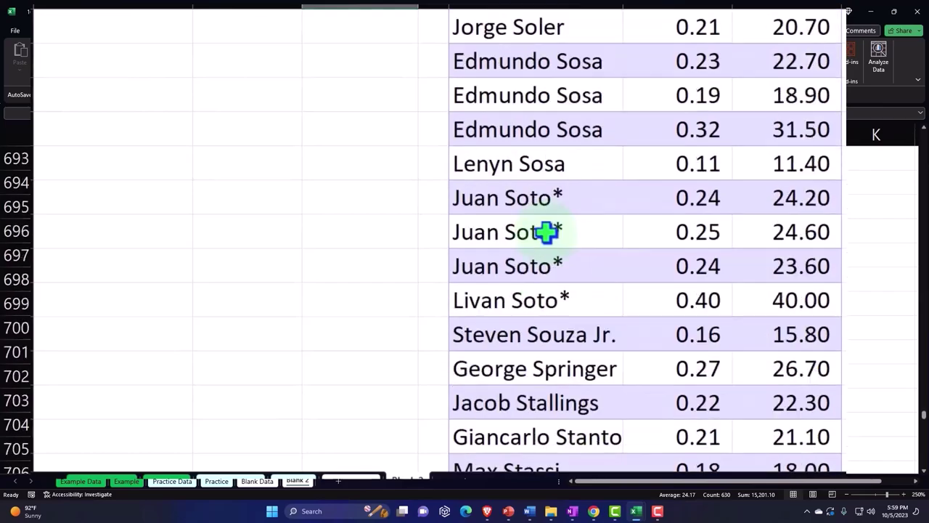
pyautogui.scroll(20, 546, 226)
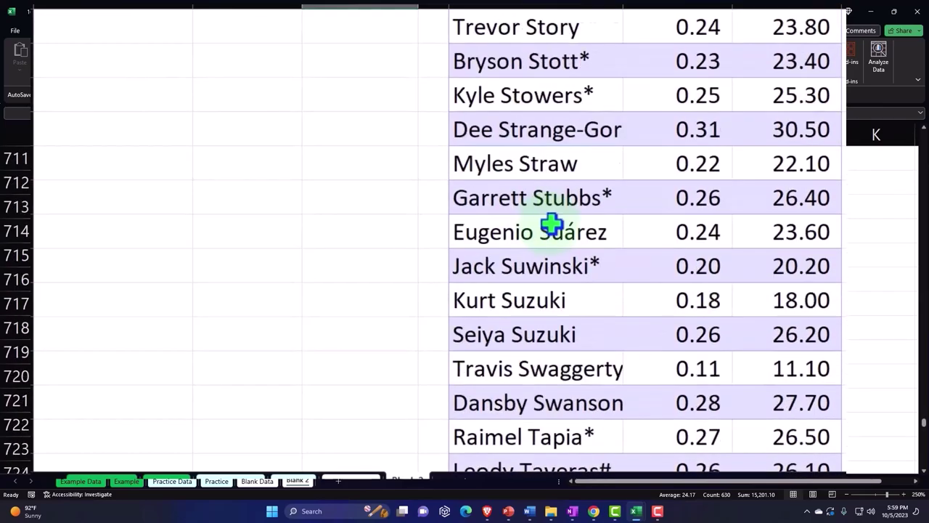
pyautogui.scroll(1, 551, 225)
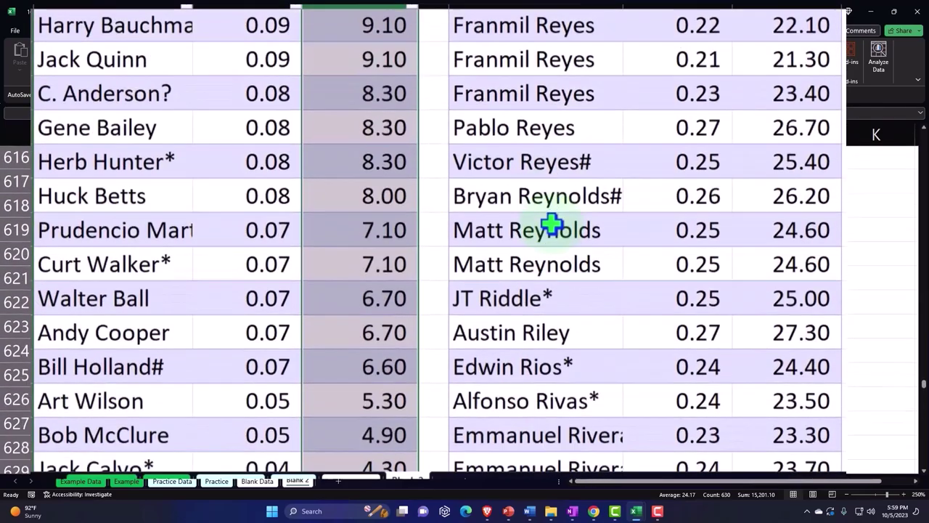
pyautogui.scroll(-2, 555, 222)
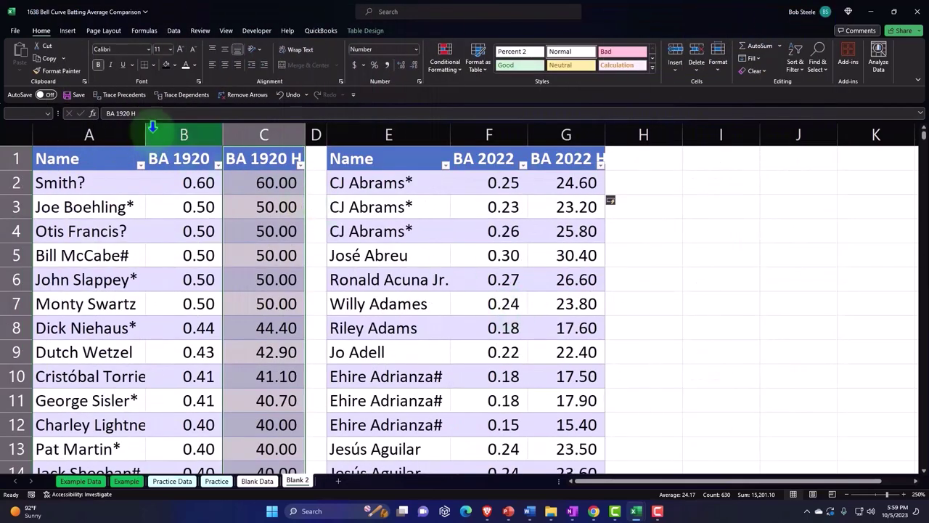
pyautogui.click(67, 31)
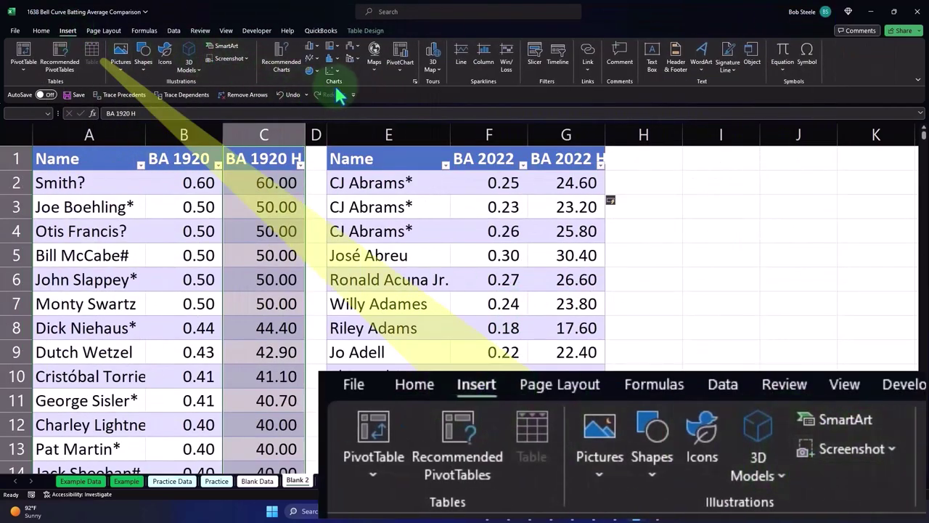
pyautogui.click(331, 56)
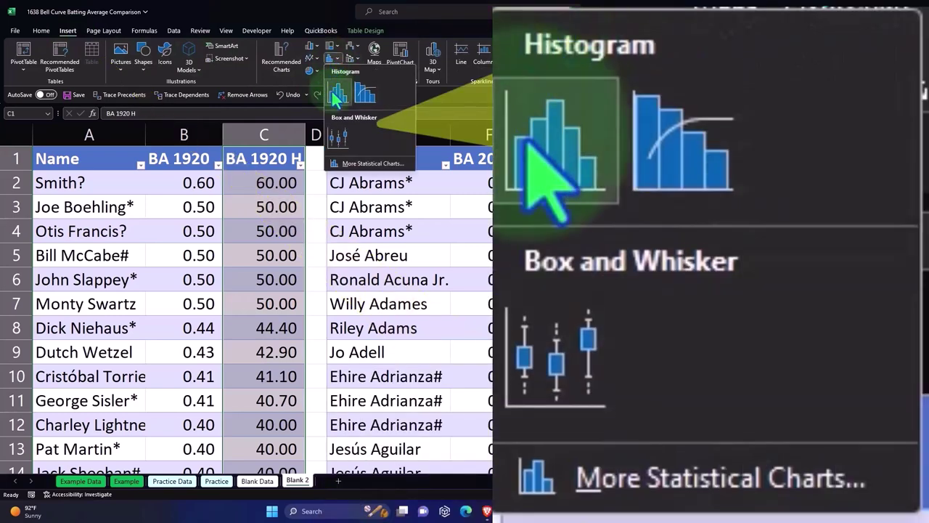
pyautogui.click(336, 96)
# Move the histogram beside the 1920 table so column C is uncovered, and set its chart title to 1920.
pyautogui.click(457, 177)
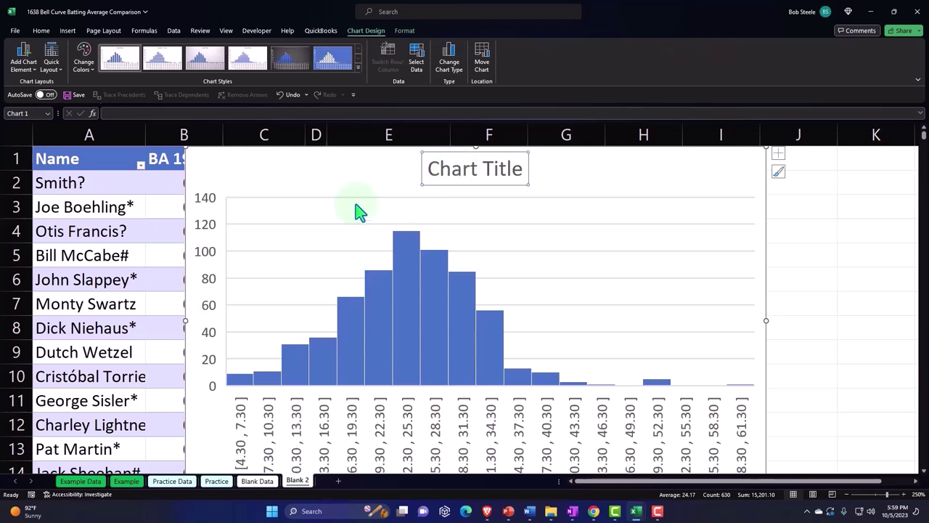
pyautogui.moveTo(329, 164); pyautogui.dragTo(453, 169)
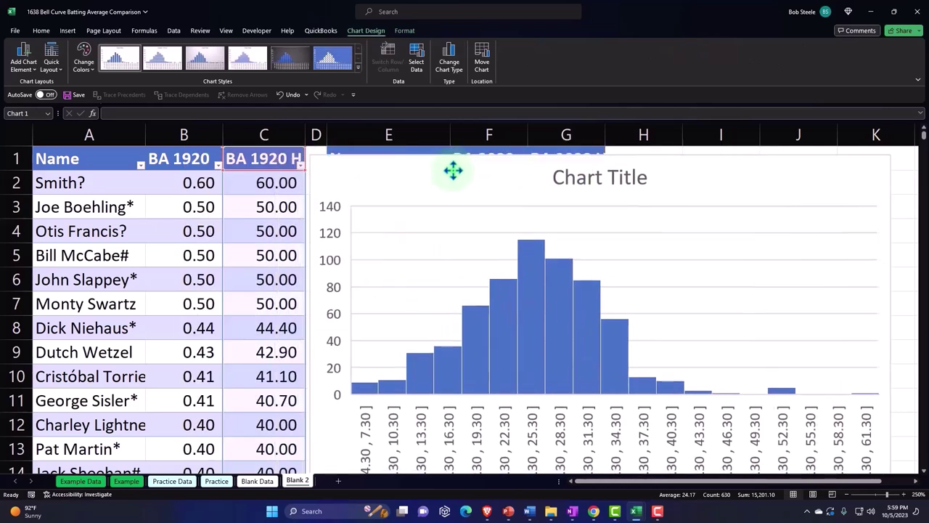
pyautogui.click(603, 176)
pyautogui.tripleClick(473, 32)
pyautogui.write('1920')
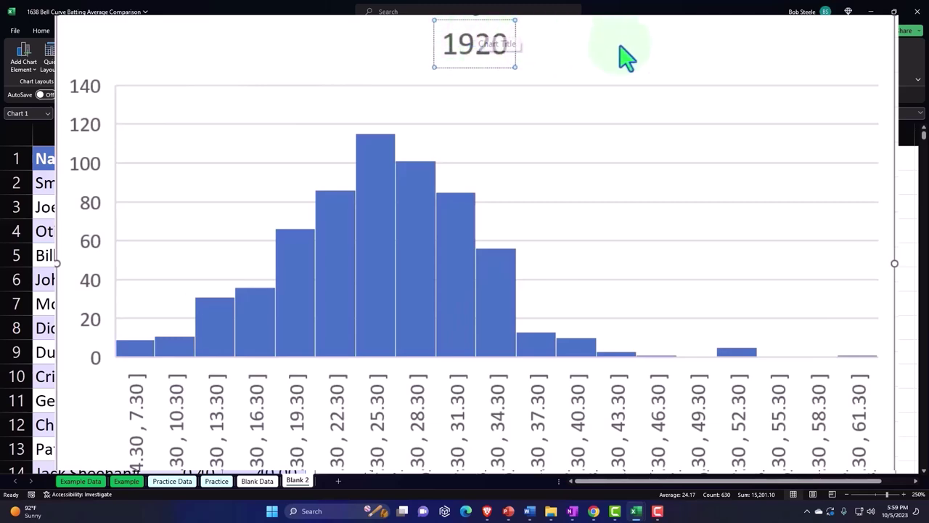
pyautogui.click(673, 111)
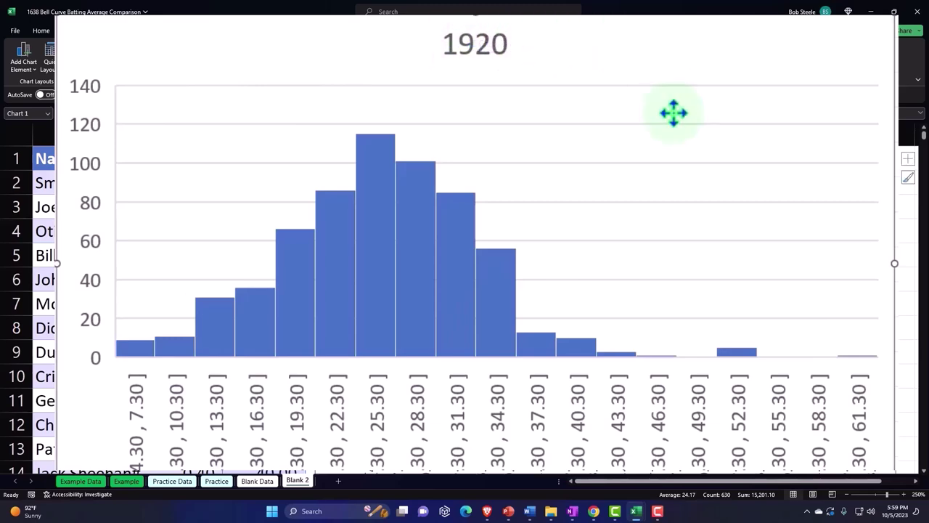
# Move the 1920 histogram past the 2022 table into the empty area starting at about column L.
pyautogui.scroll(-1, 749, 280)
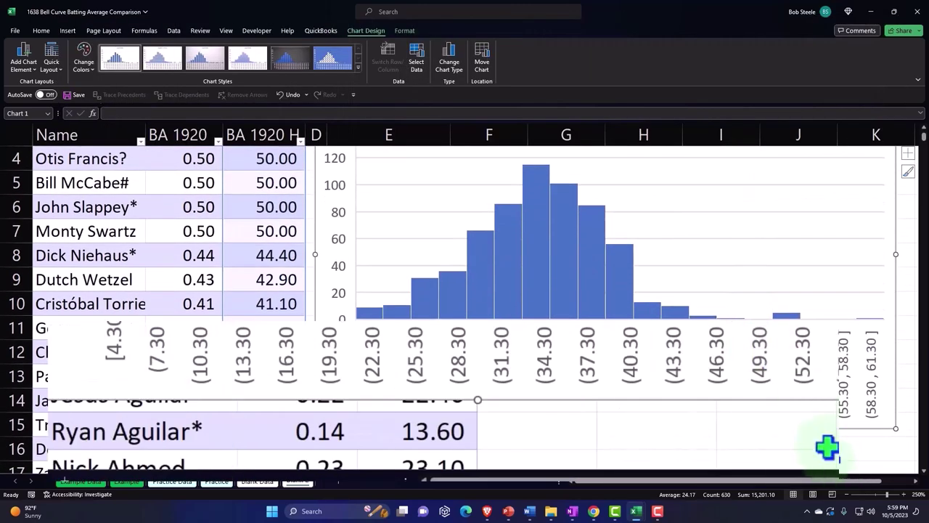
pyautogui.keyDown('ctrl'); pyautogui.scroll(-1, 827, 448); pyautogui.keyUp('ctrl')
pyautogui.scroll(1, 777, 432)
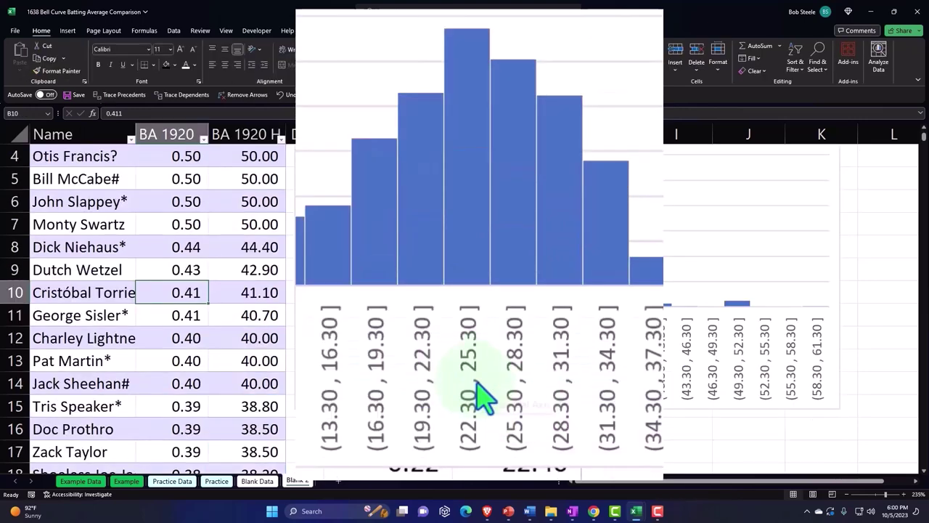
pyautogui.scroll(1, 356, 228)
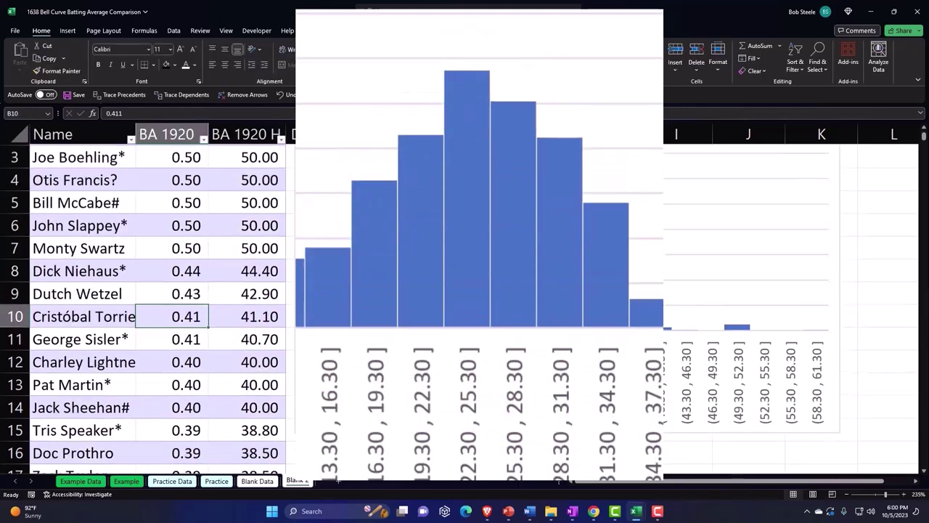
pyautogui.moveTo(332, 170); pyautogui.dragTo(907, 182)
pyautogui.hscroll(2, 832, 469)
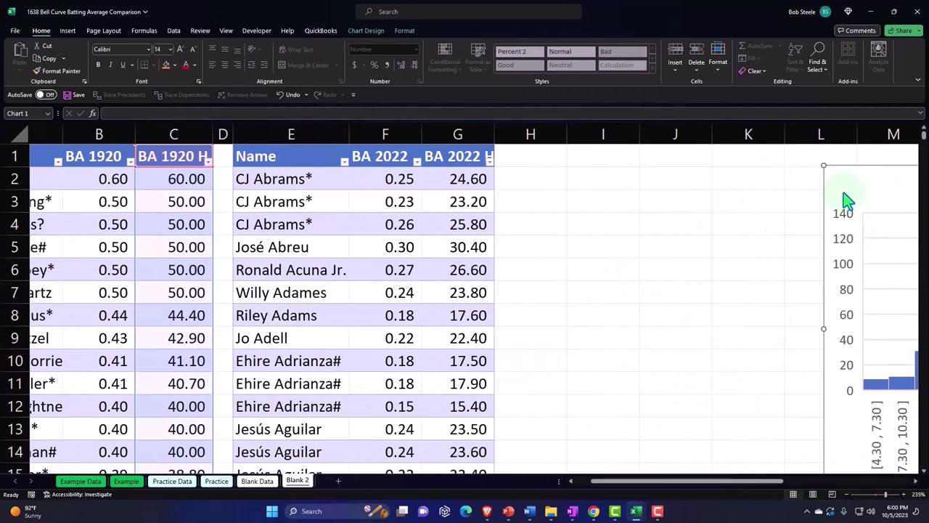
# Move the 1920 histogram farther from the 2022 table, so that it starts at about column N.
pyautogui.moveTo(847, 201); pyautogui.dragTo(916, 184)
pyautogui.moveTo(794, 184); pyautogui.dragTo(891, 180)
pyautogui.moveTo(697, 481); pyautogui.dragTo(676, 480)
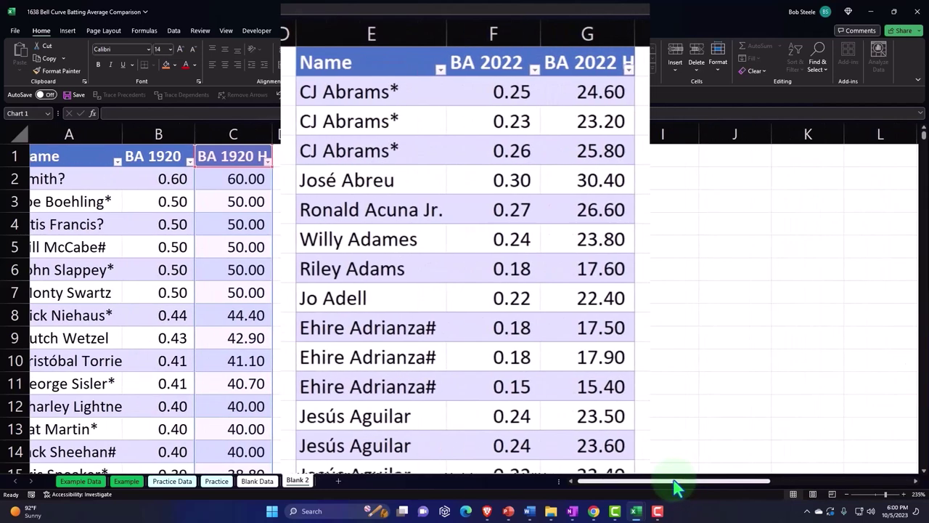
# Insert a histogram of the entire BA 2022 H column, including its header.
pyautogui.click(592, 65)
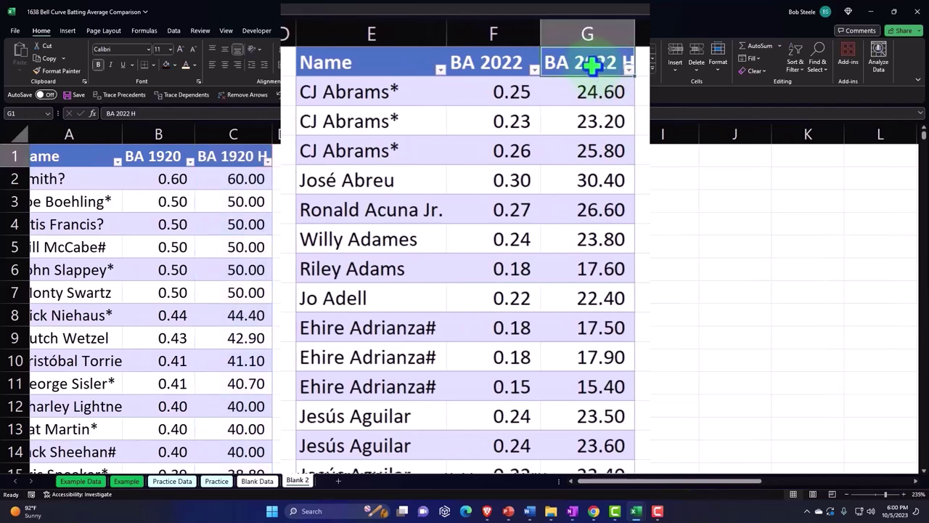
pyautogui.hotkey('ctrl', 'shift', 'Down')
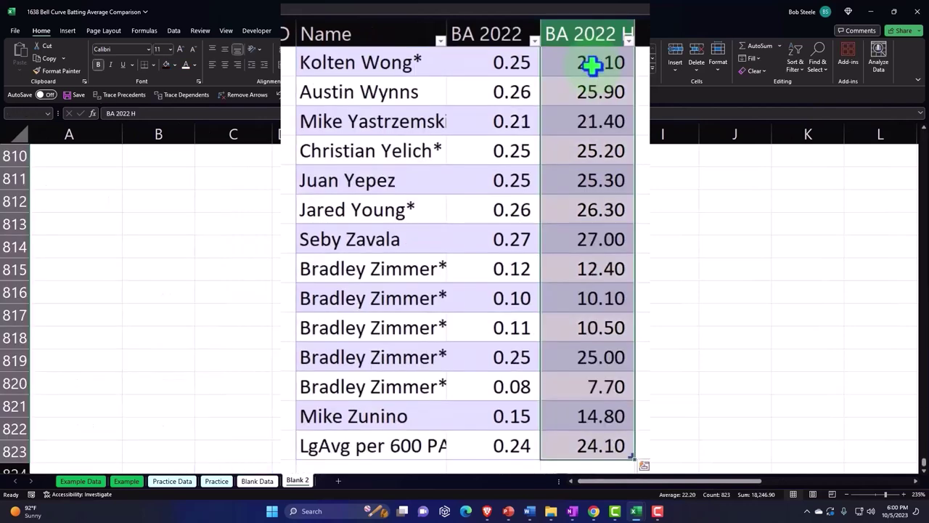
pyautogui.hotkey('ctrl', 'BackSpace')
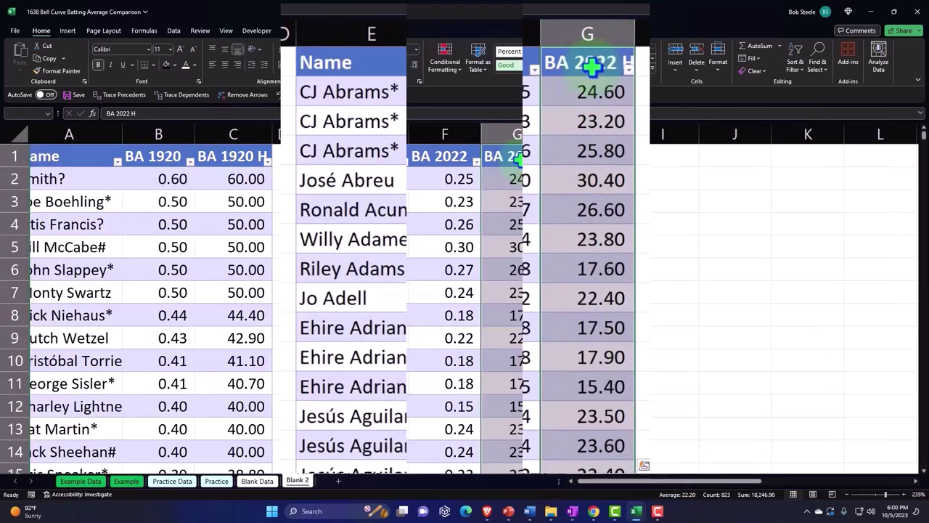
pyautogui.click(68, 31)
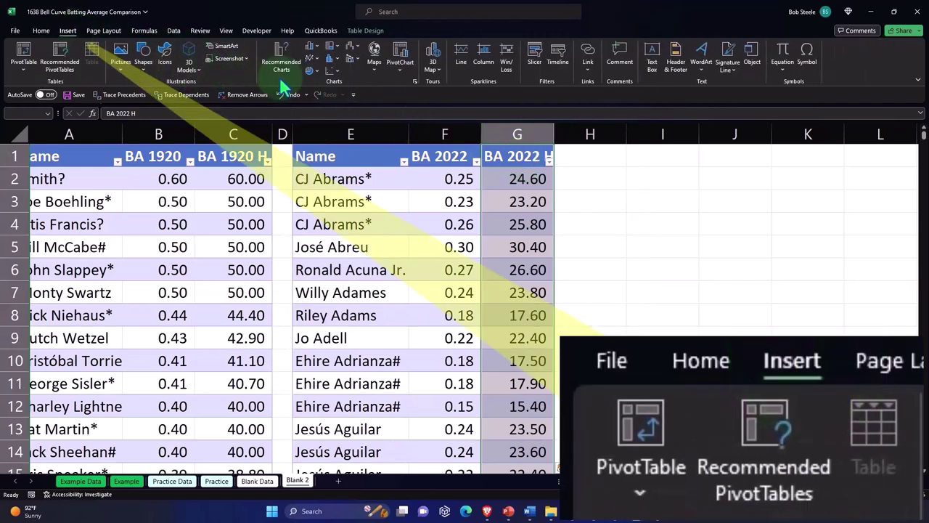
pyautogui.click(331, 58)
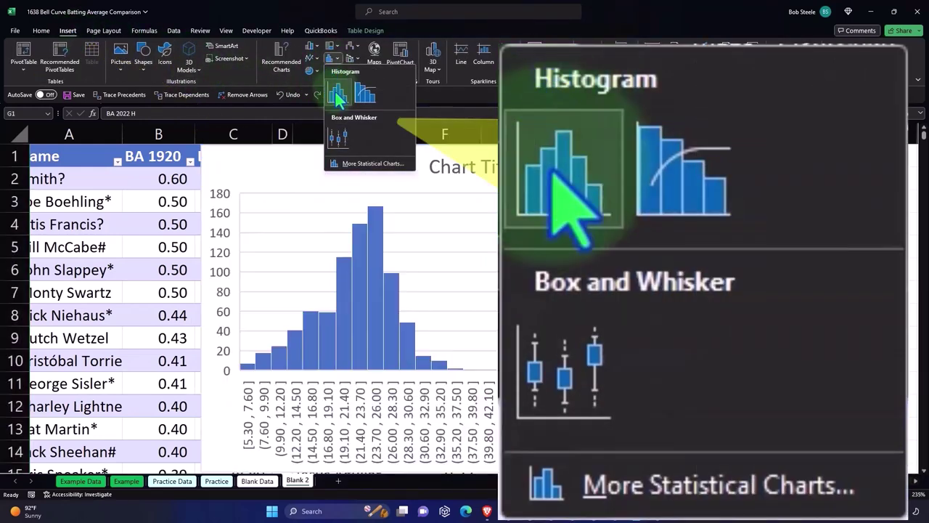
pyautogui.click(338, 95)
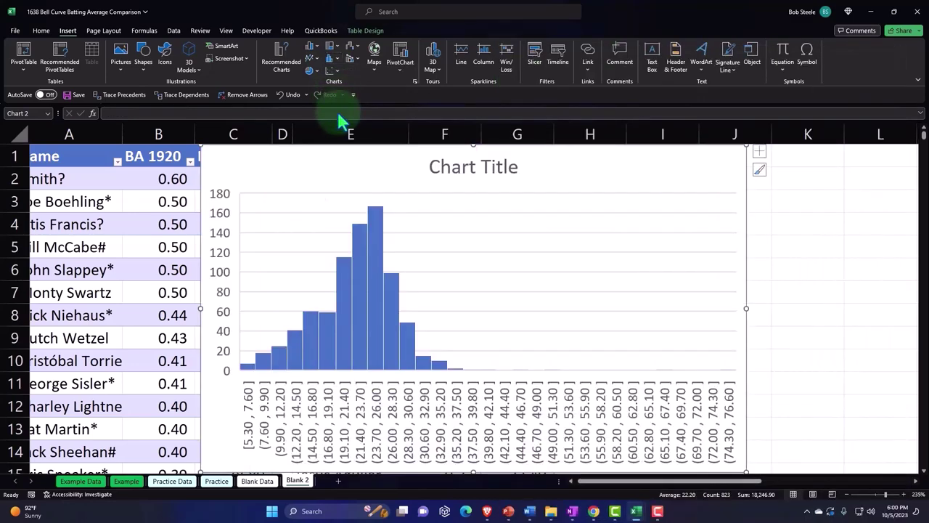
# Move the new histogram off the tables into the empty area starting at about column H.
pyautogui.moveTo(309, 163); pyautogui.dragTo(669, 191)
pyautogui.moveTo(678, 492); pyautogui.dragTo(739, 485)
pyautogui.scroll(-1, 628, 377)
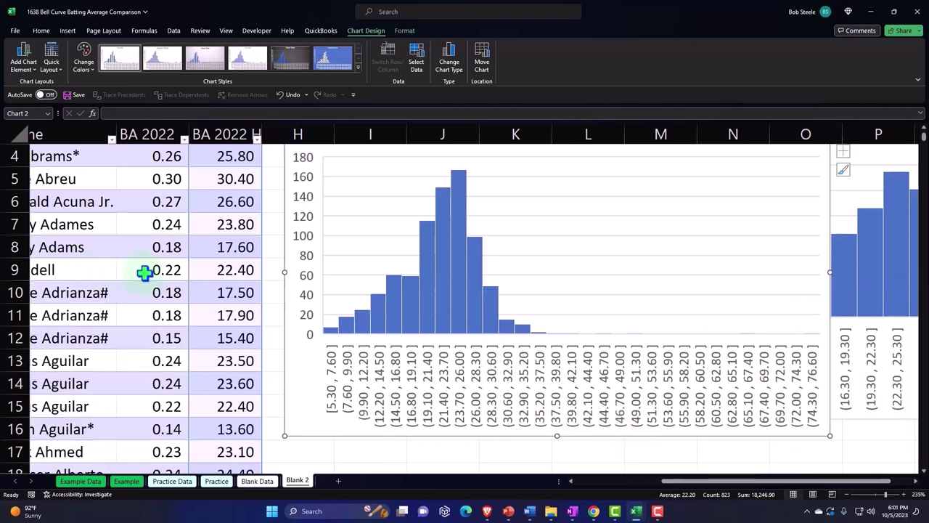
# Sort the 2022 table by BA 2022 H from largest to smallest and compare its top values with the histogram's tail.
pyautogui.click(164, 288)
pyautogui.scroll(1, 163, 288)
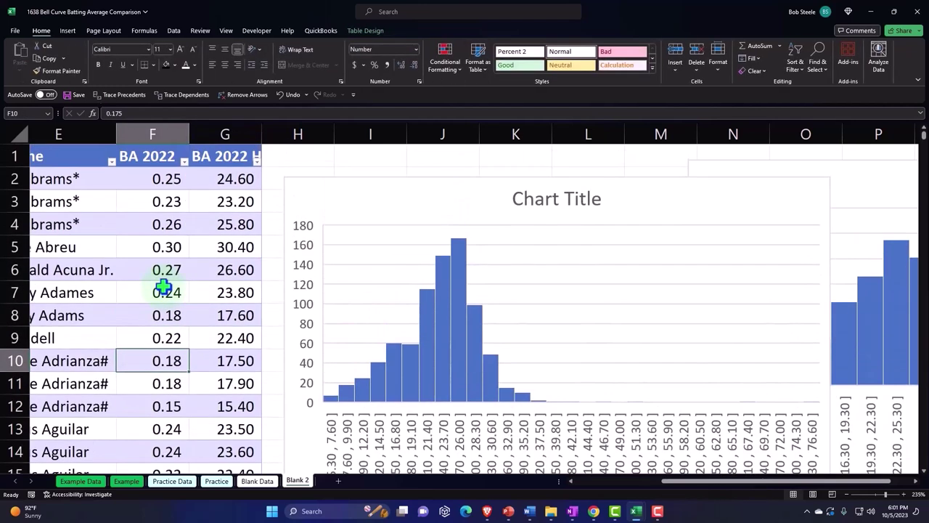
pyautogui.click(257, 161)
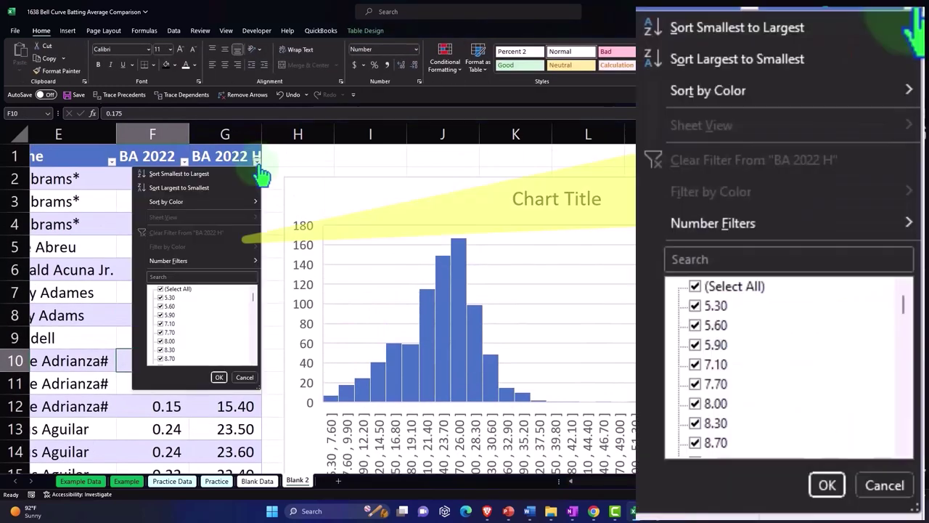
pyautogui.click(223, 186)
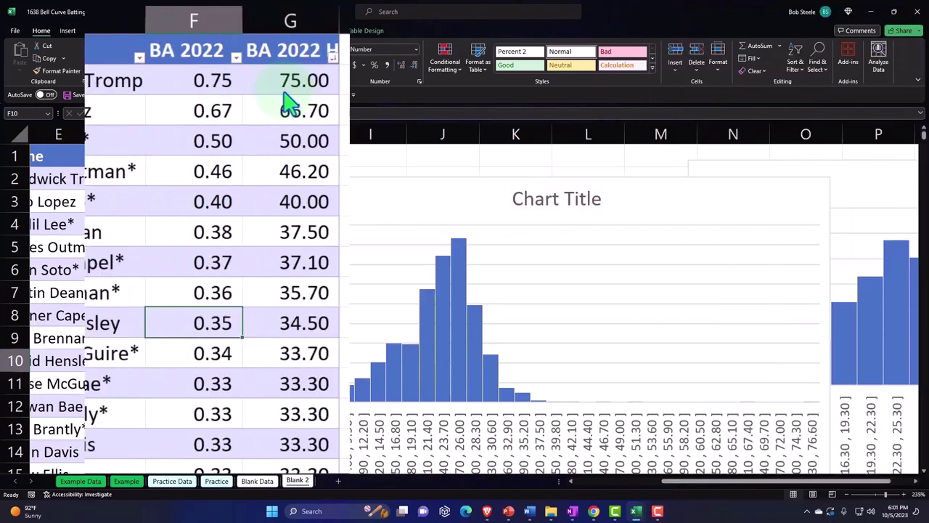
pyautogui.scroll(-1, 224, 194)
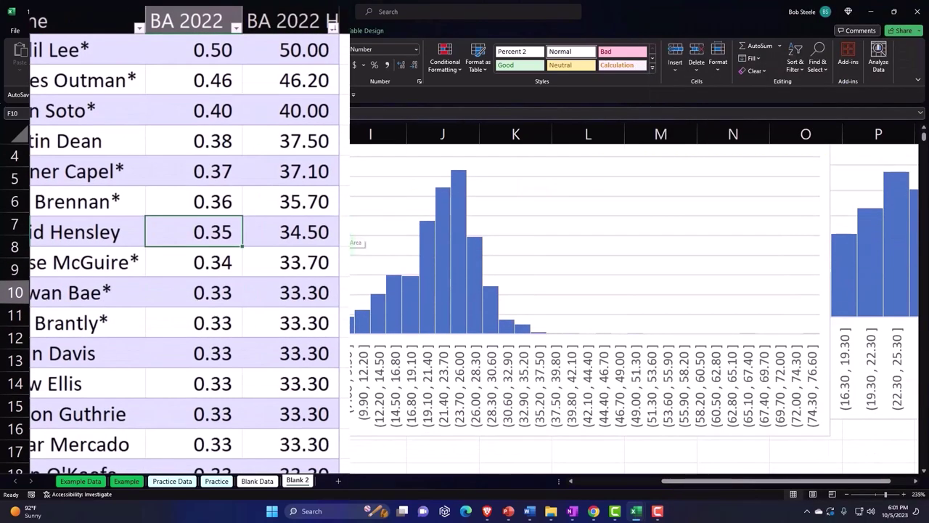
pyautogui.scroll(1, 291, 99)
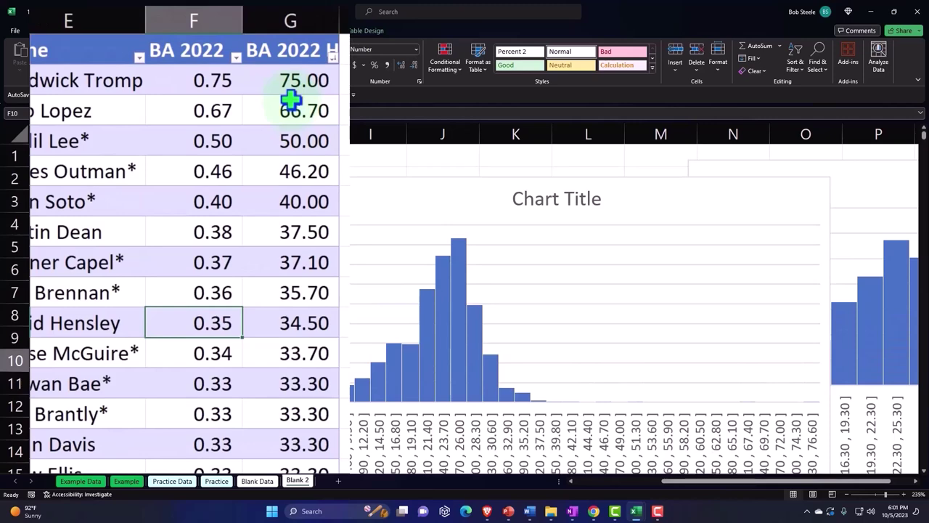
pyautogui.scroll(-1, 291, 99)
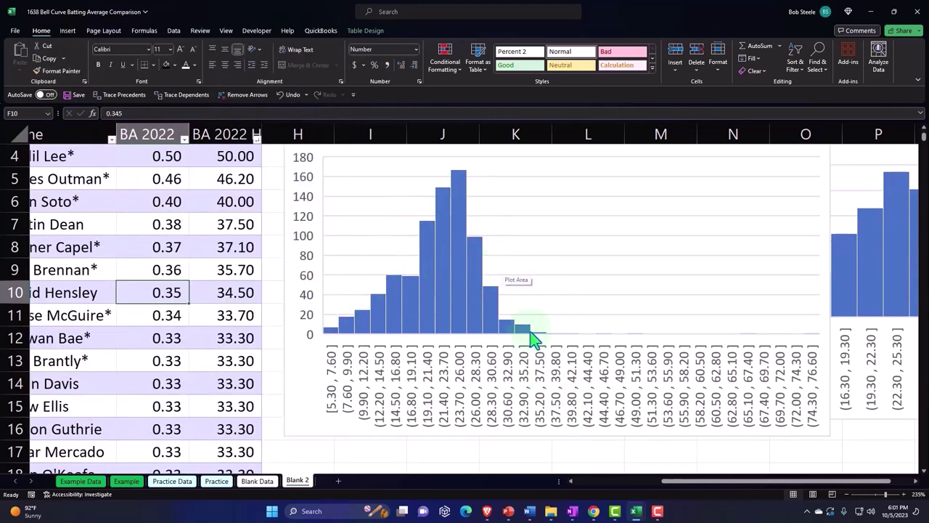
pyautogui.scroll(1, 531, 338)
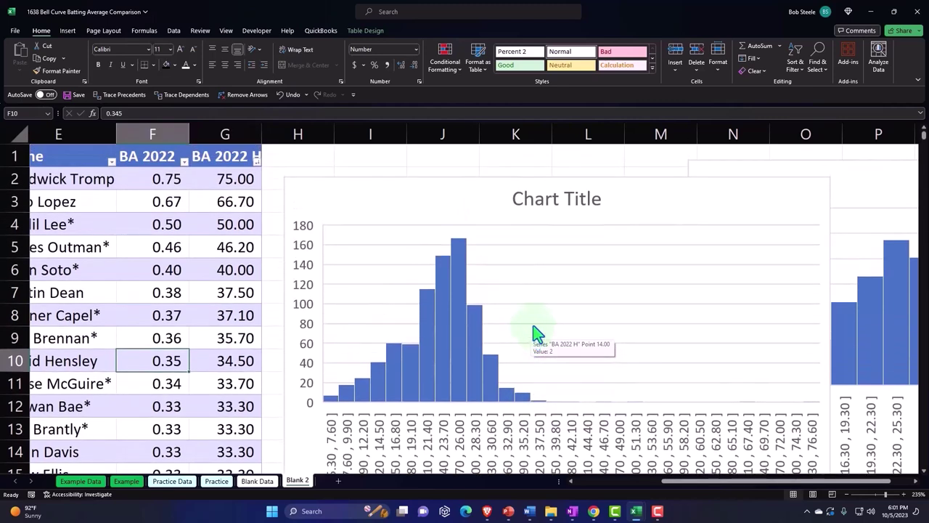
# Set the chart title of the BA 2022 H histogram to 2022.
pyautogui.click(533, 81)
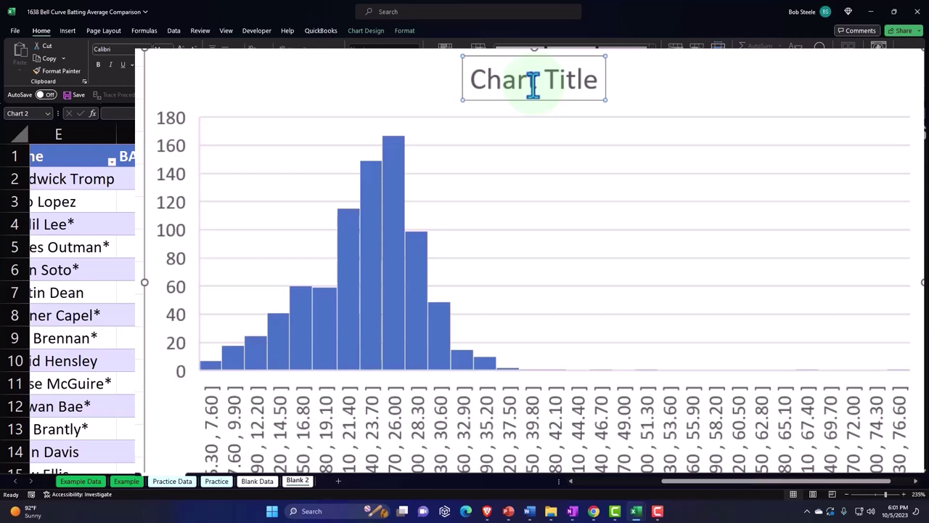
pyautogui.write('B')
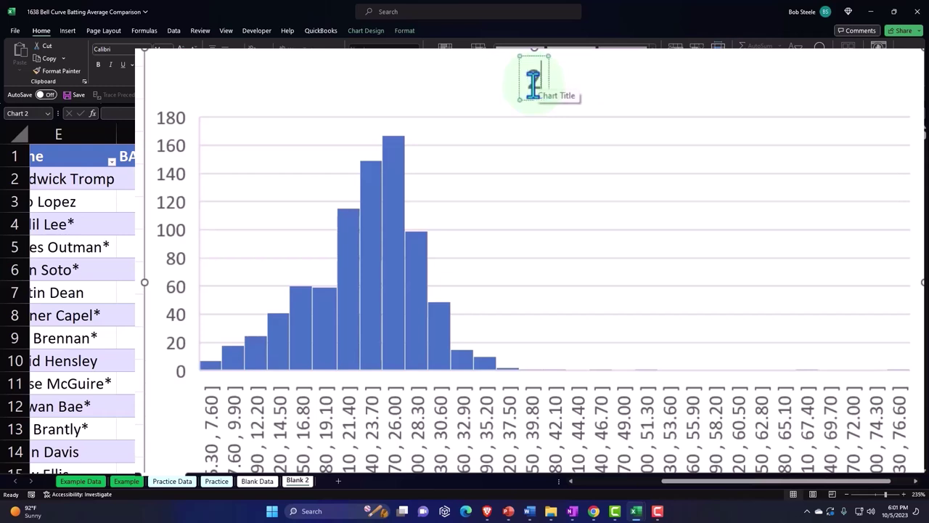
pyautogui.write('2022')
pyautogui.click(398, 95)
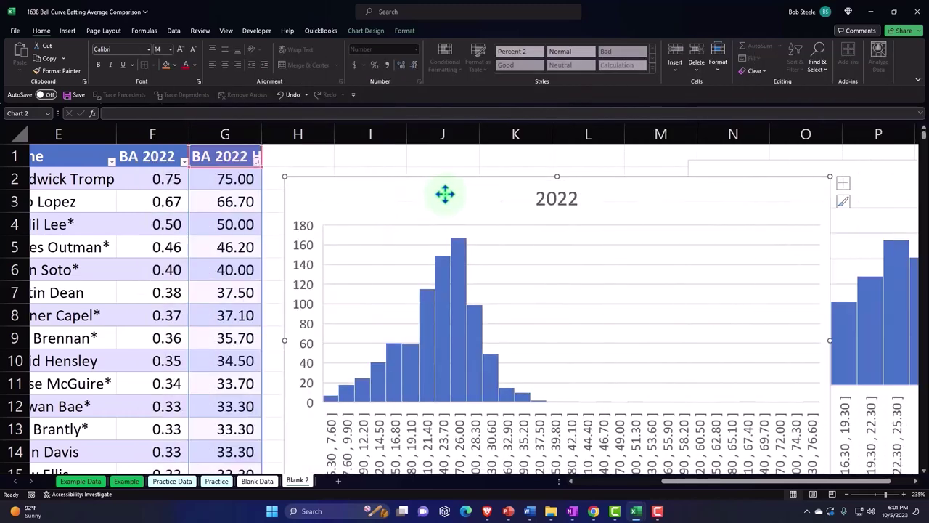
# Move the 2022 histogram below the 1920 histogram, starting at about column P and row 20.
pyautogui.moveTo(398, 203); pyautogui.dragTo(687, 289)
pyautogui.scroll(-2, 687, 289)
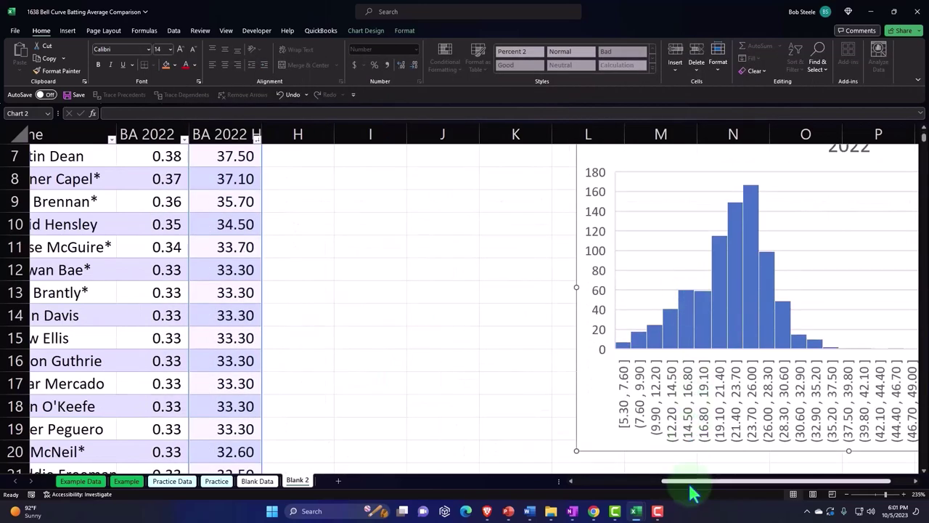
pyautogui.moveTo(691, 481); pyautogui.dragTo(711, 481)
pyautogui.moveTo(591, 163); pyautogui.dragTo(730, 407)
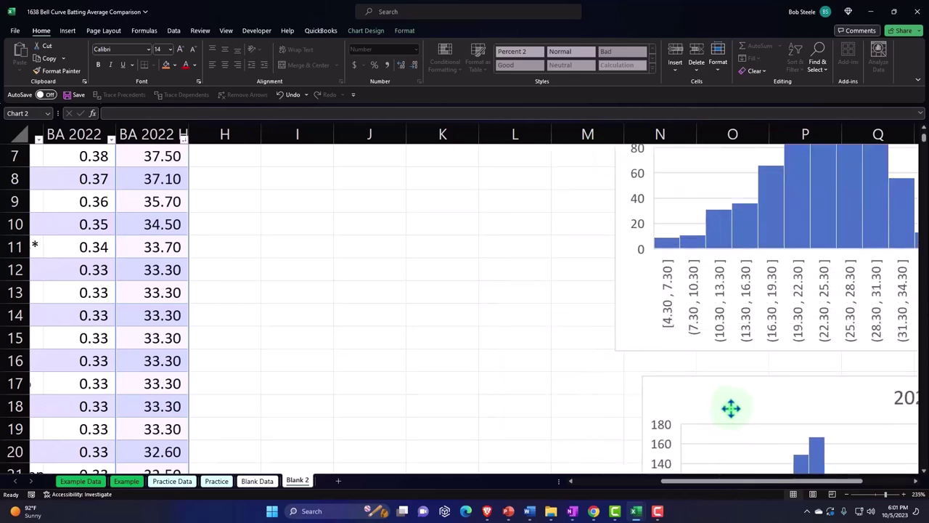
pyautogui.moveTo(730, 490); pyautogui.dragTo(770, 490)
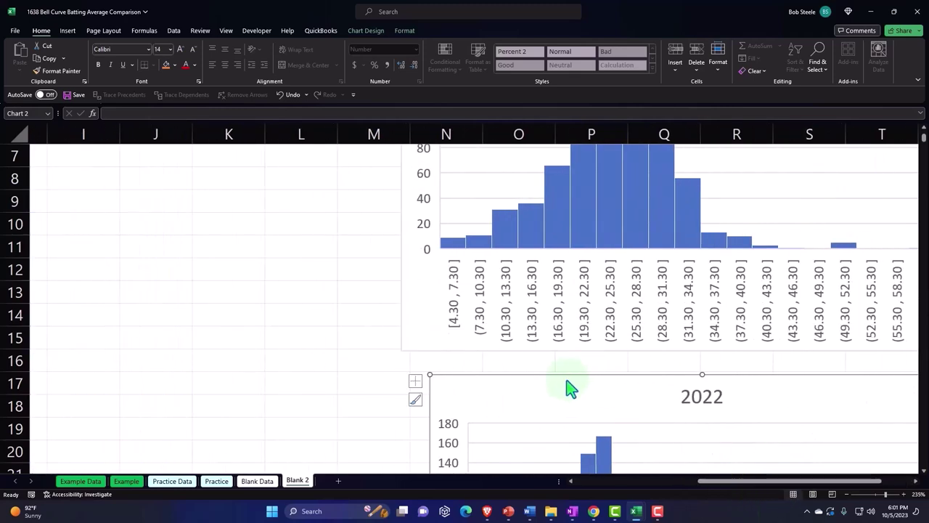
pyautogui.moveTo(566, 385); pyautogui.dragTo(690, 448)
# Move the 1920 histogram to about column P so its left edge lines up with the 2022 histogram.
pyautogui.scroll(2, 614, 415)
pyautogui.moveTo(476, 182); pyautogui.dragTo(647, 195)
pyautogui.scroll(-2, 669, 265)
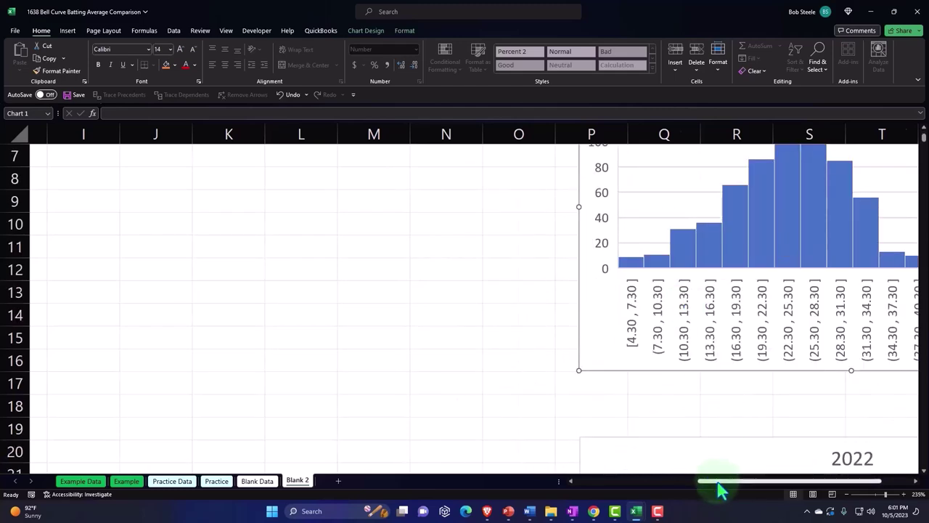
# Narrow column H into a thin spacer beside the 2022 table.
pyautogui.moveTo(716, 483); pyautogui.dragTo(580, 497)
pyautogui.scroll(2, 489, 360)
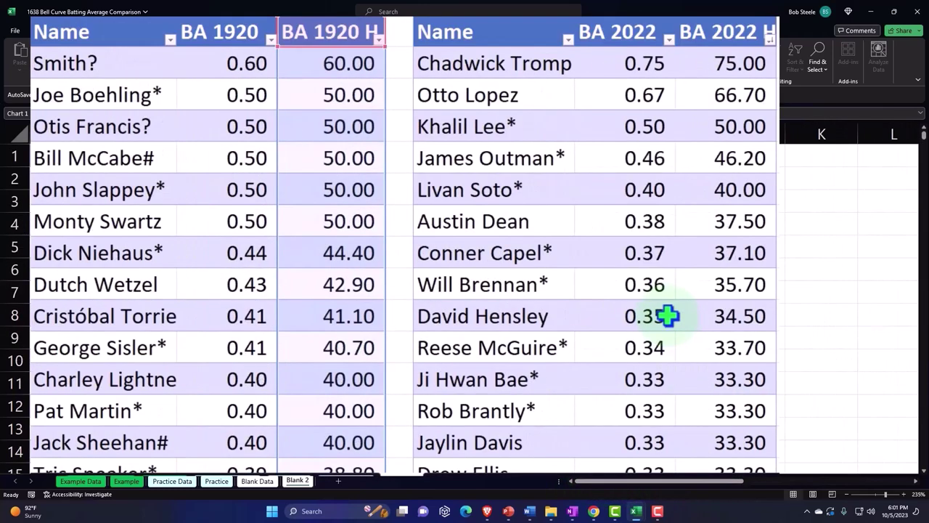
pyautogui.click(477, 360)
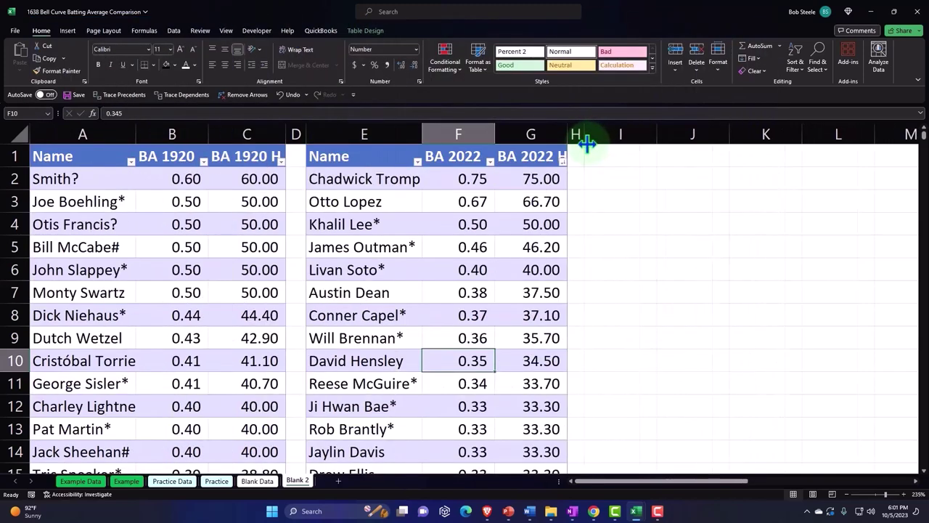
# Enter the headers Data, 1920 and 2022 in cells I1 to K1.
pyautogui.click(622, 174)
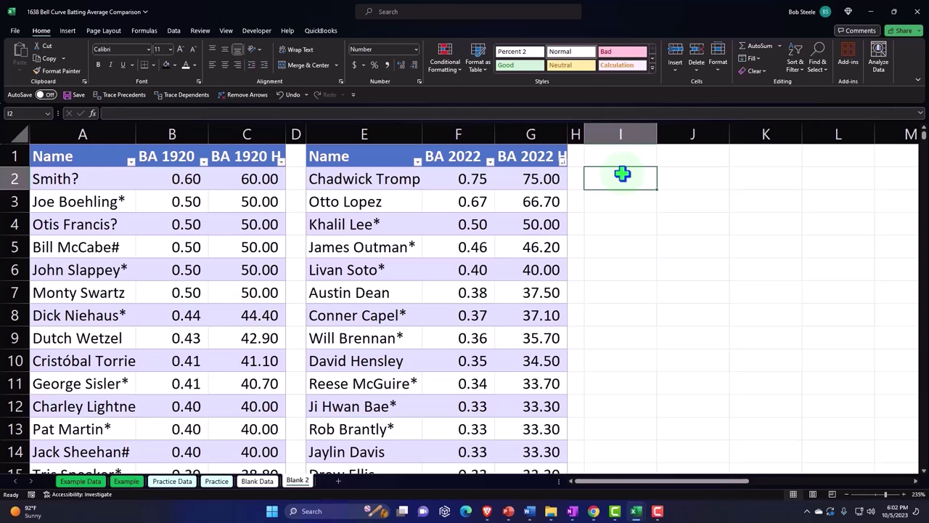
pyautogui.press('Up')
pyautogui.write('Data')
pyautogui.press('Tab')
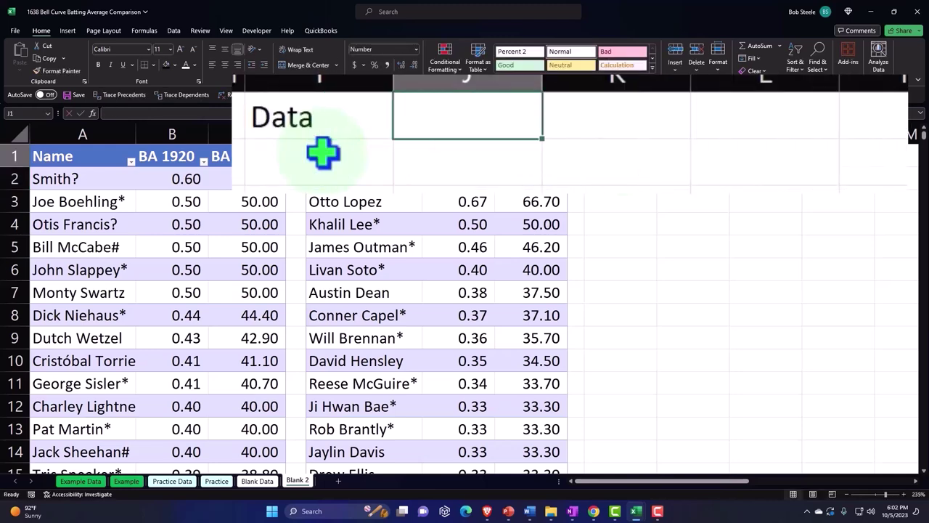
pyautogui.write('19')
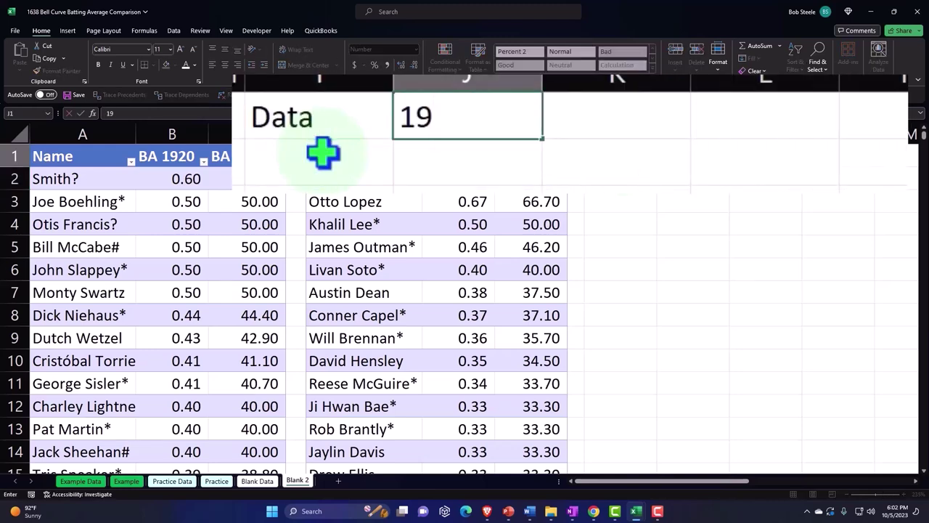
pyautogui.write('20')
pyautogui.press('Tab')
pyautogui.write('2022')
pyautogui.press('Return')
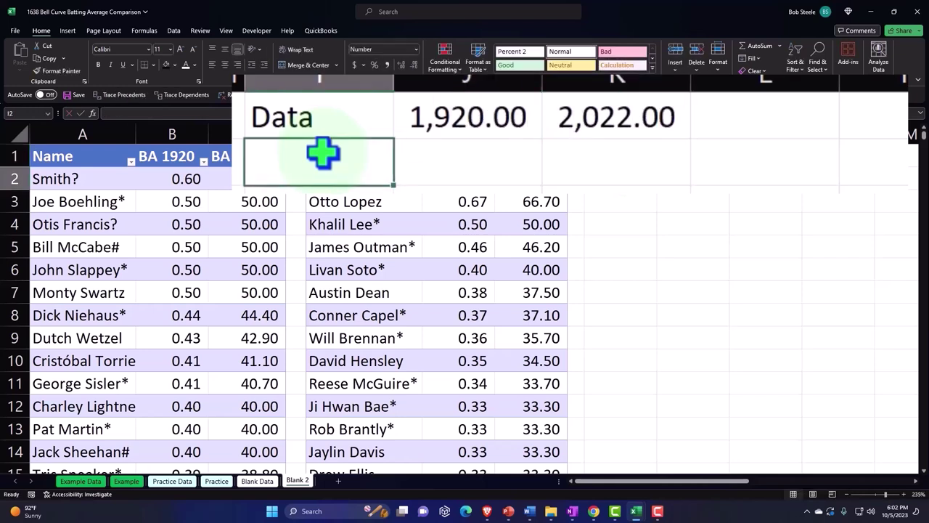
# Apply the General number format to the year headers in J1:K1.
pyautogui.press('Up')
pyautogui.press('Right')
pyautogui.hotkey('shift', 'Right')
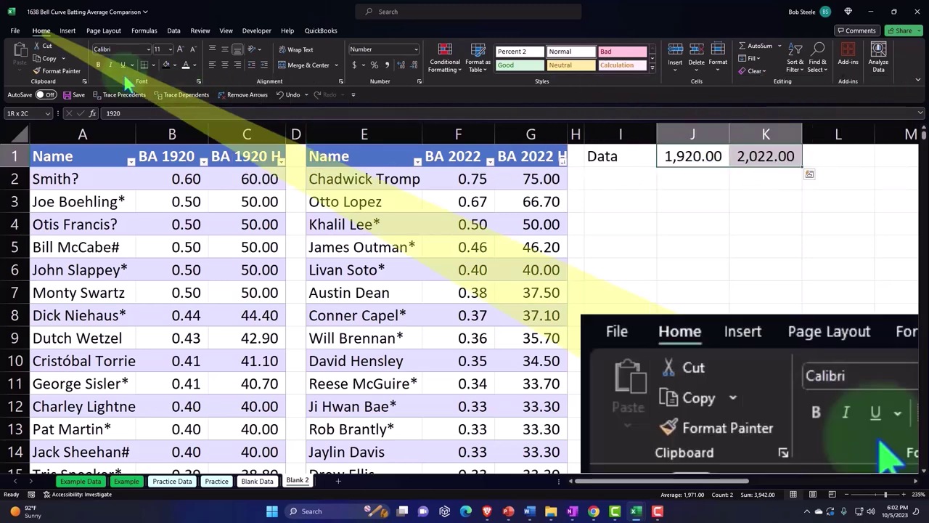
pyautogui.click(415, 51)
pyautogui.click(389, 67)
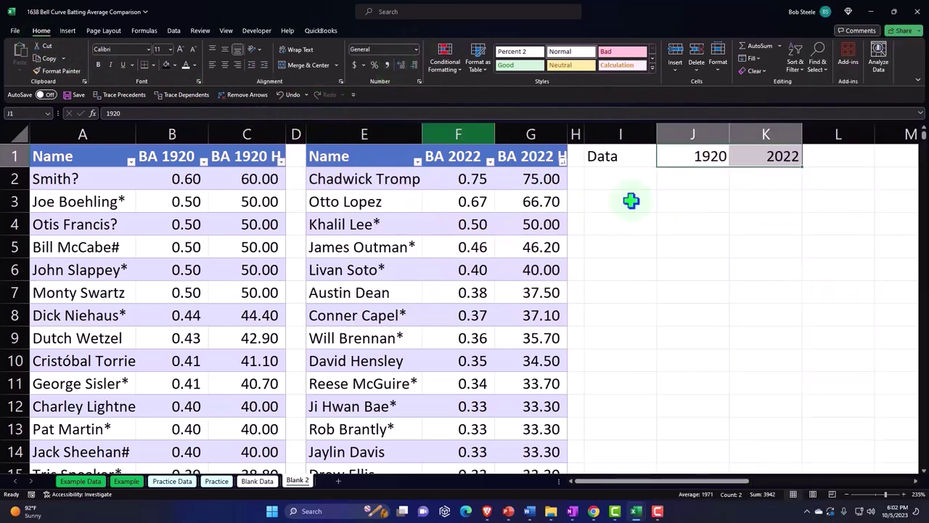